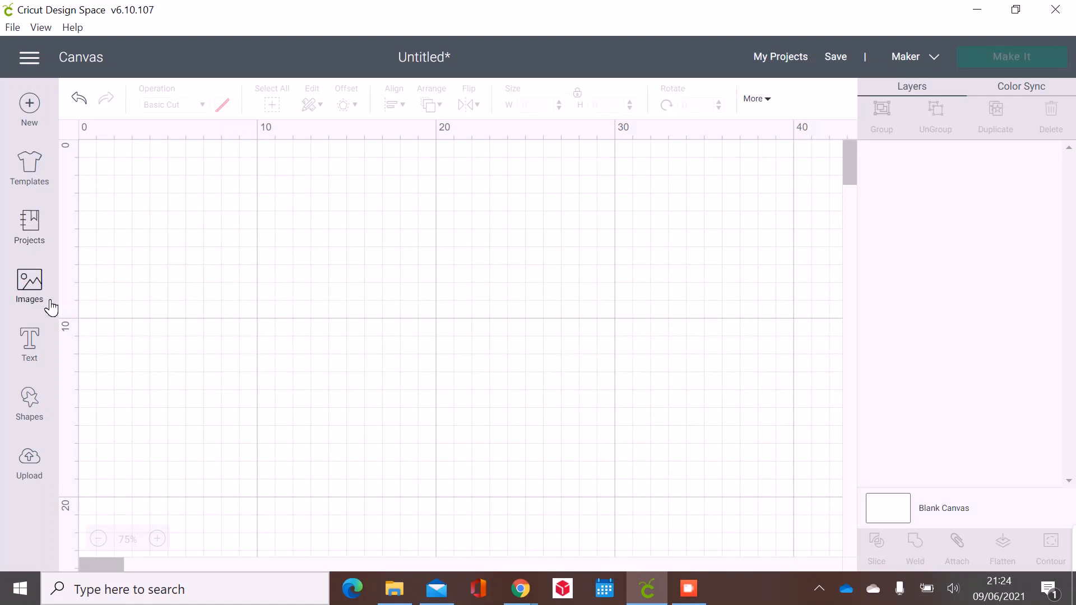
Add the text BELLA to the canvas and move it to an open area near the middle.
click(34, 339)
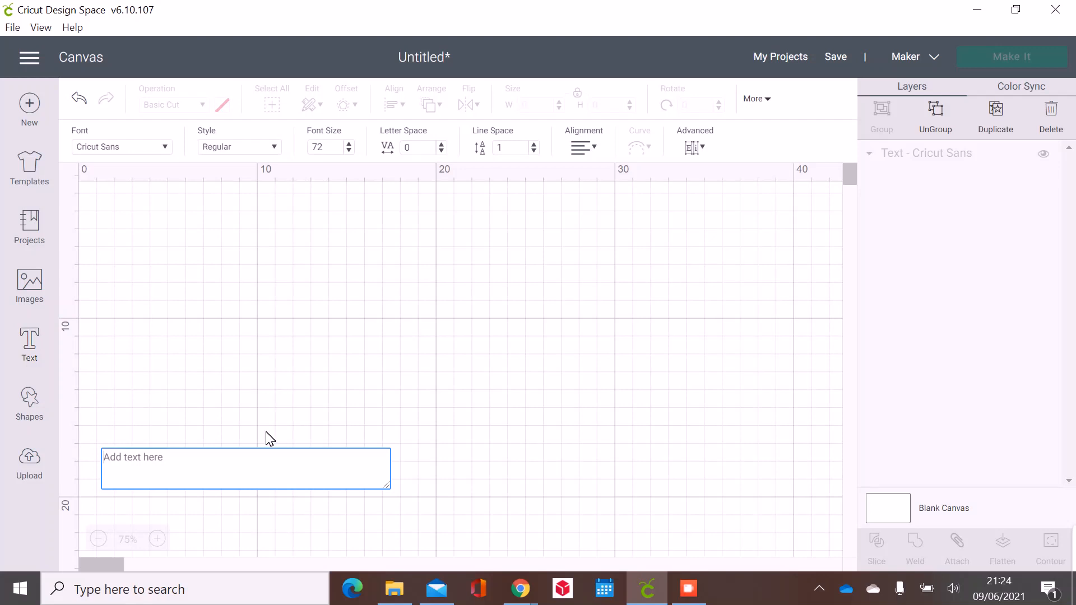
text(B)
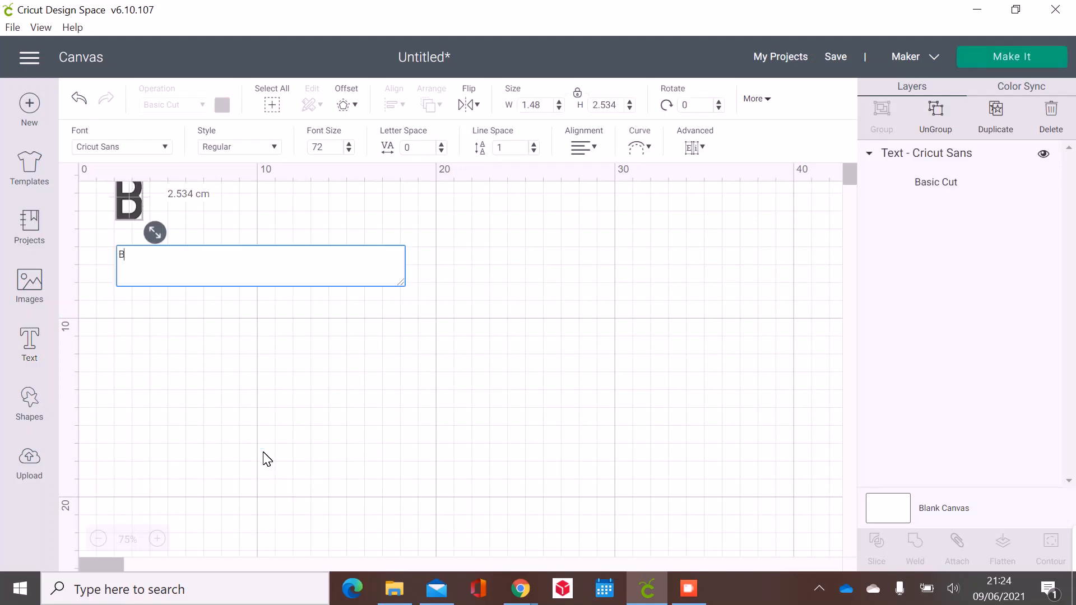
text(ELLA)
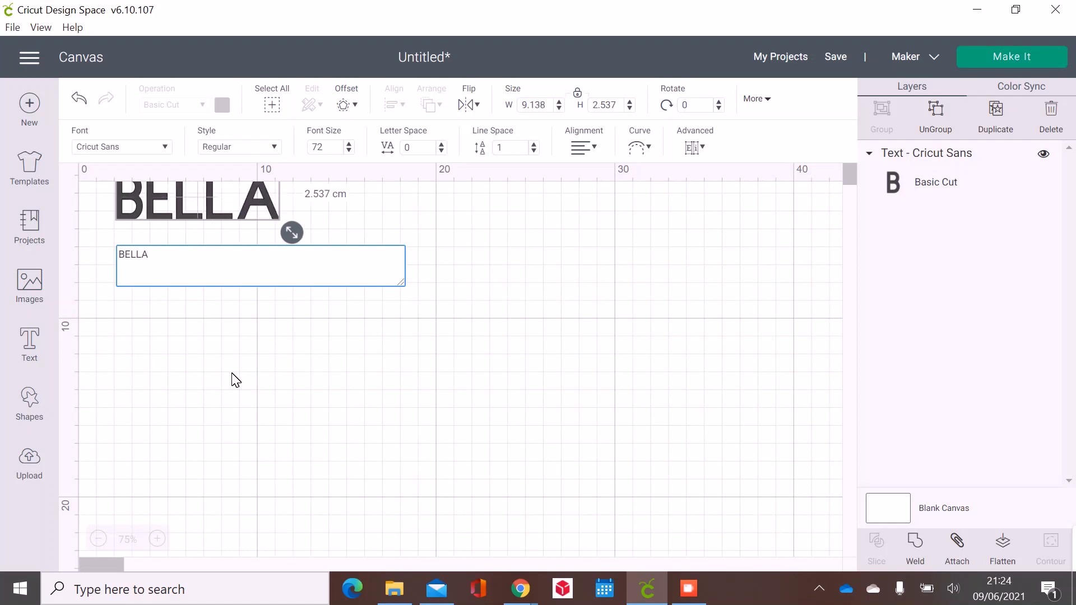
click(214, 194)
drag(214, 194, 368, 323)
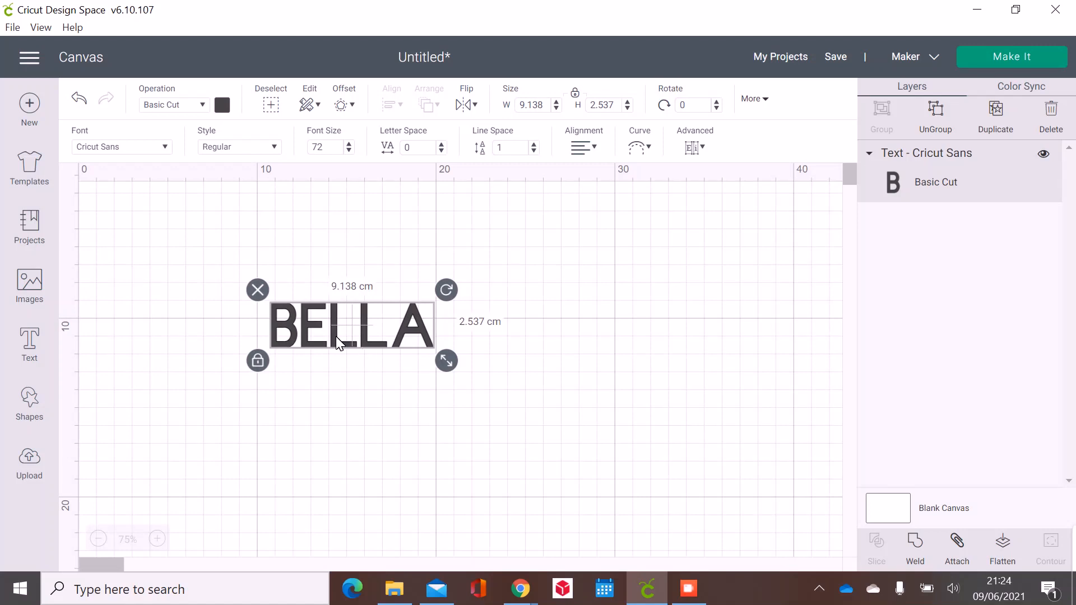
Change the BELLA text's font to Impact and reposition it on the canvas.
click(147, 155)
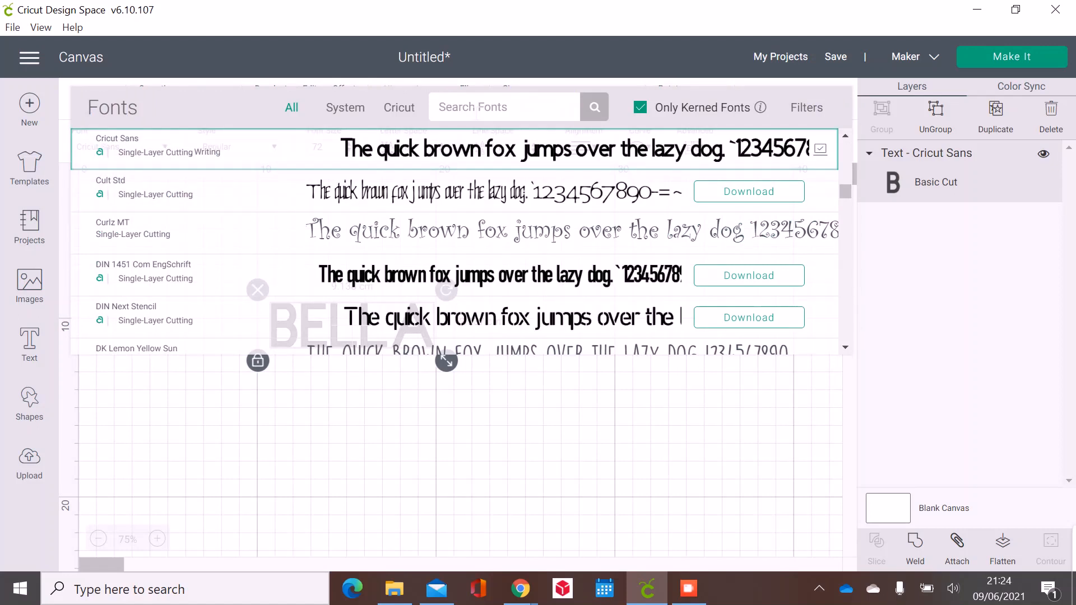
text(IMPACT)
key(Return)
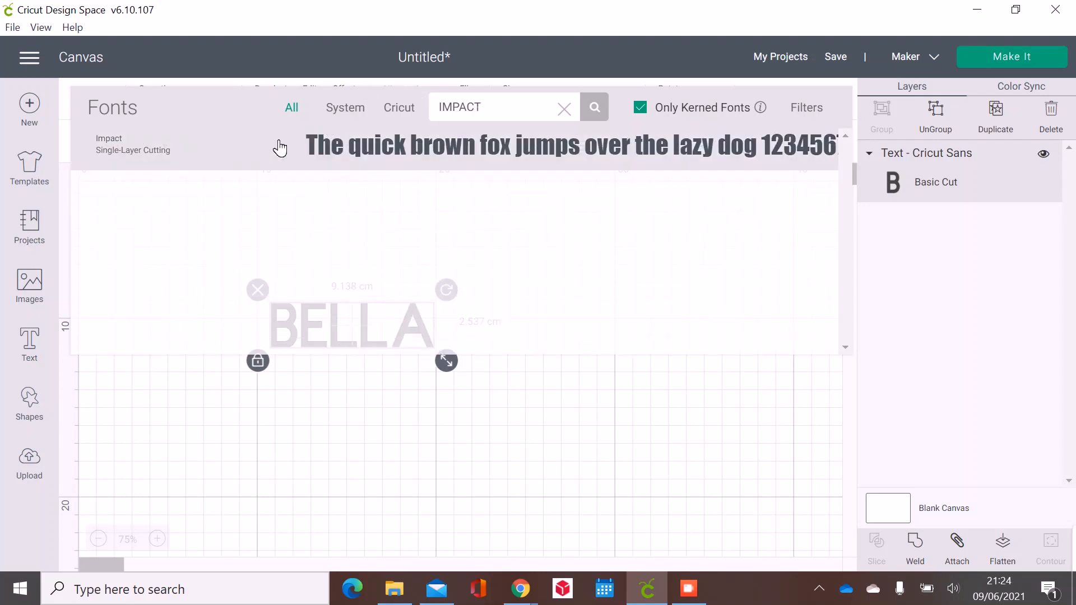
click(260, 157)
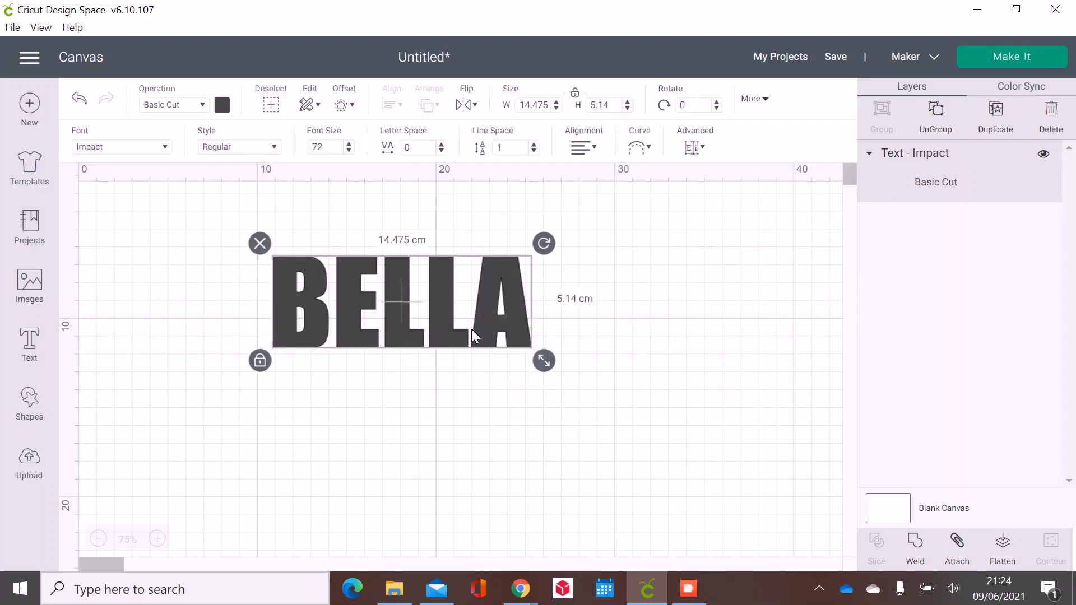
drag(503, 313, 426, 354)
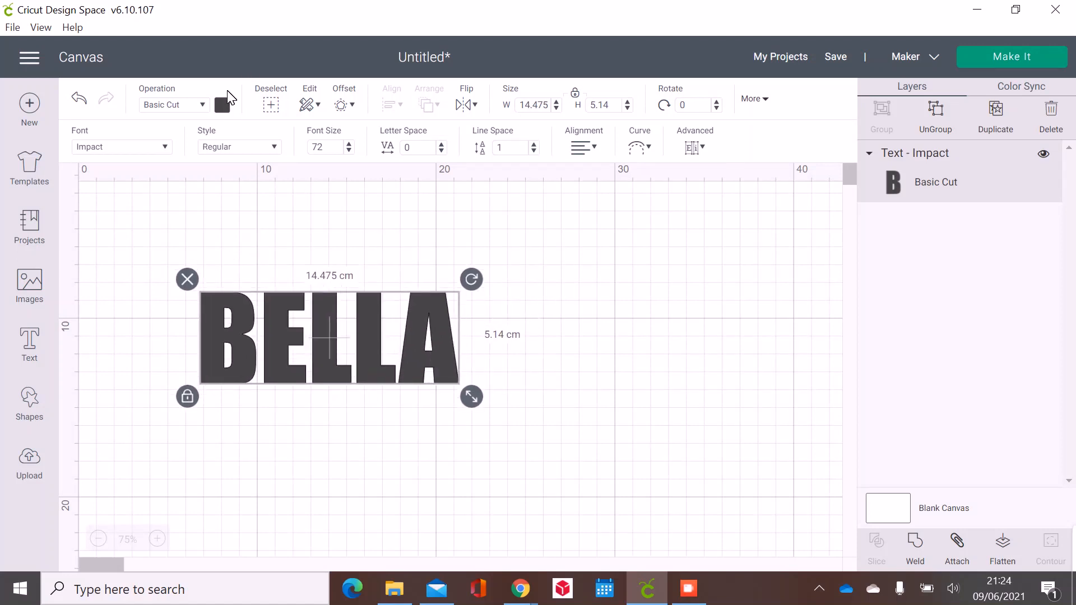
Set the BELLA text's material color to bright blue.
click(223, 106)
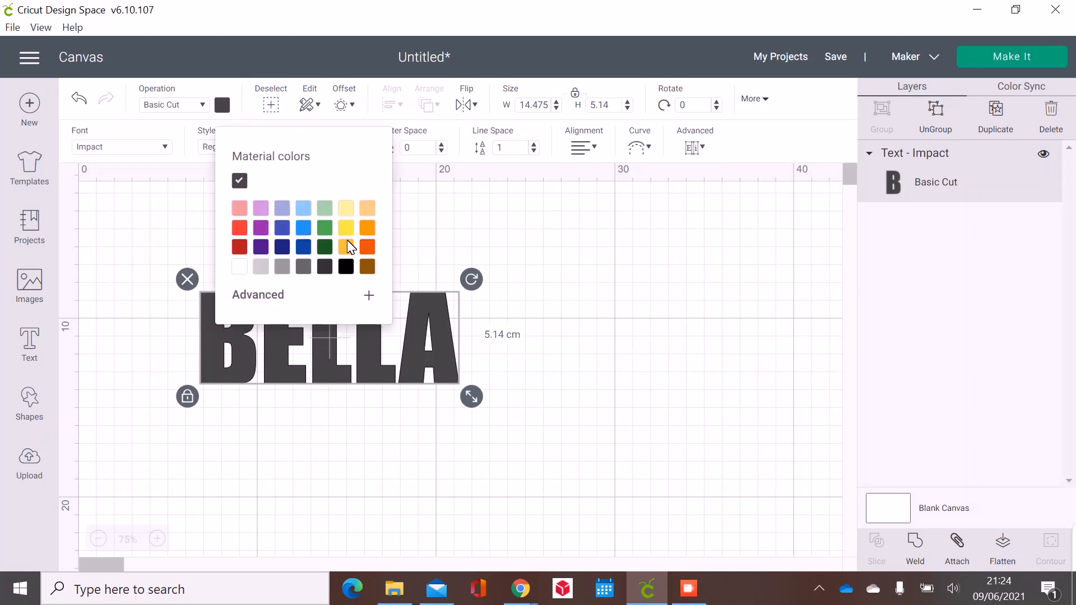
click(312, 230)
click(598, 372)
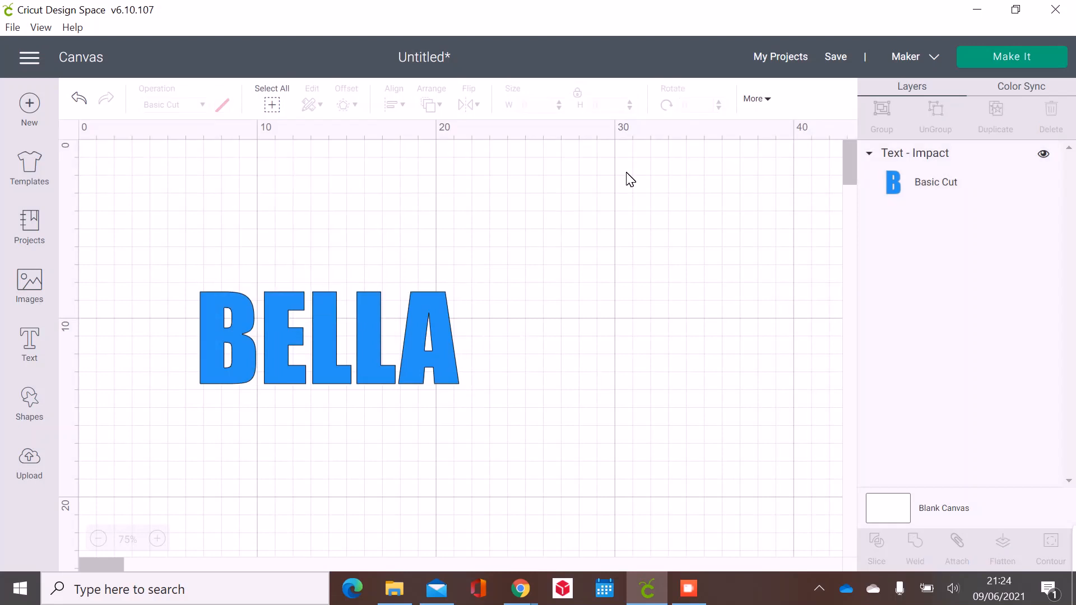
Duplicate the blue BELLA text twice and move the newest copy away to the canvas's upper right.
click(328, 335)
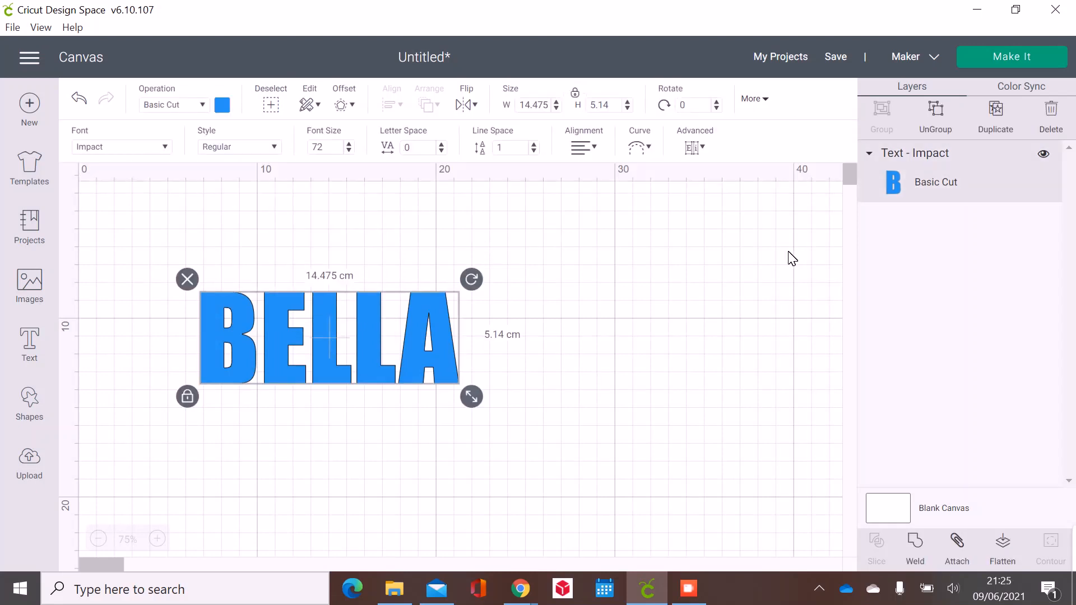
click(1000, 122)
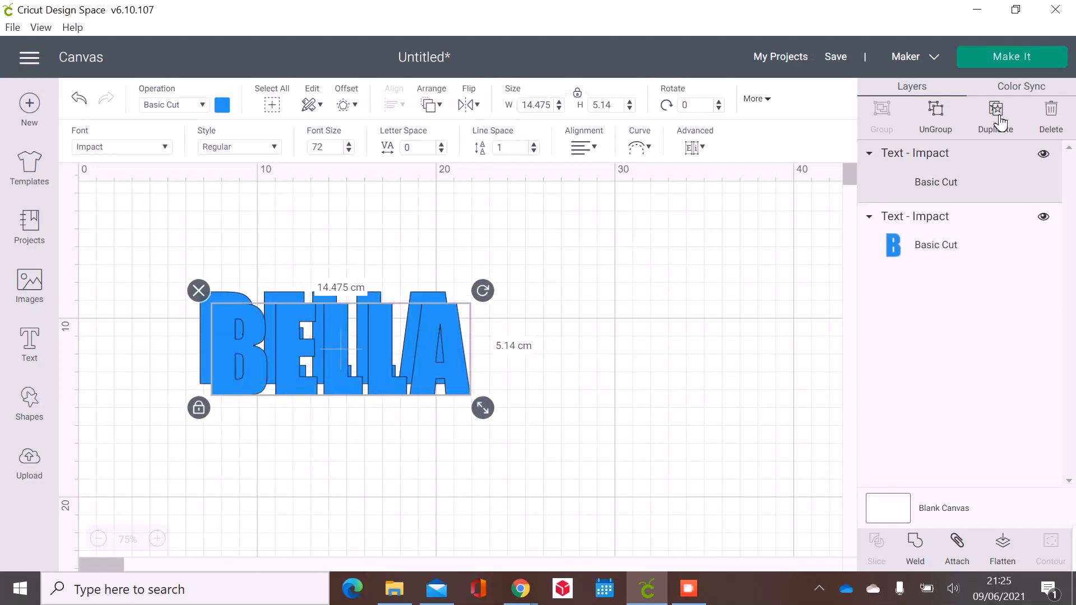
click(1000, 122)
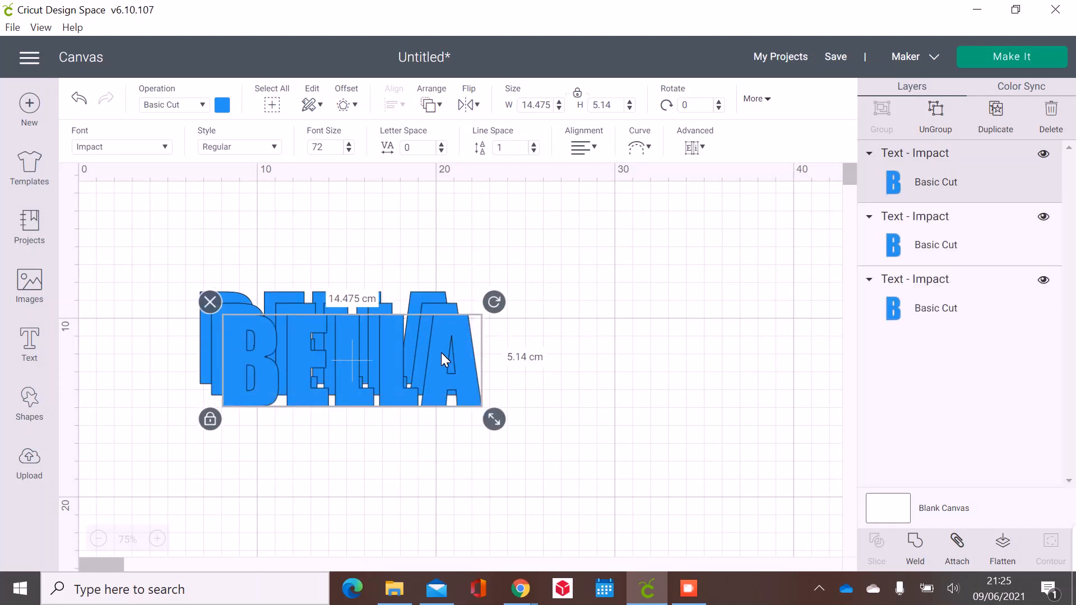
drag(441, 352, 792, 250)
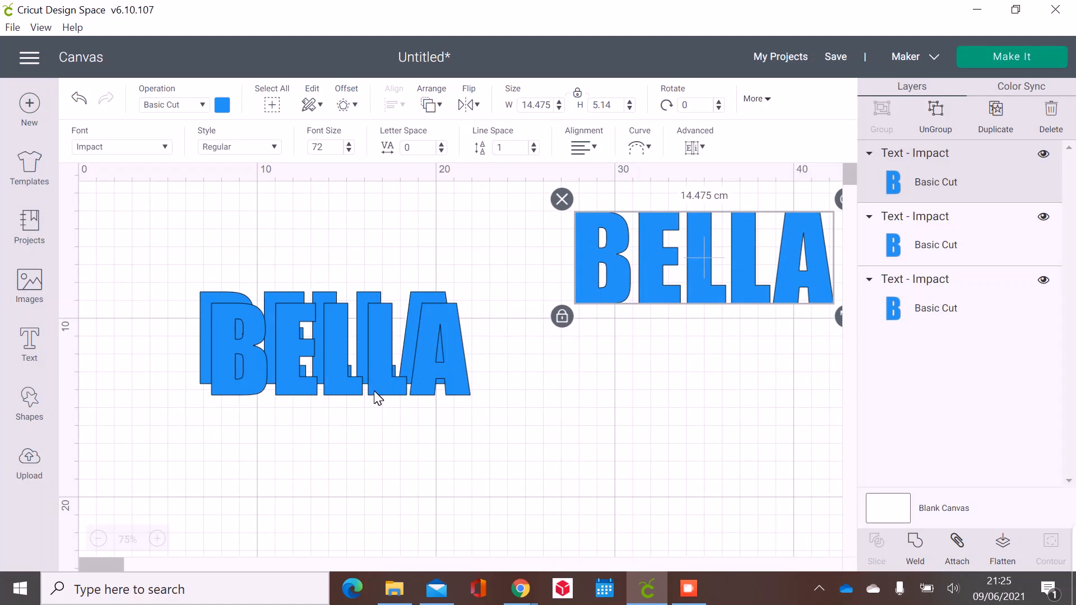
Recolor the front copy of the two overlapping BELLA texts to bright red.
click(331, 358)
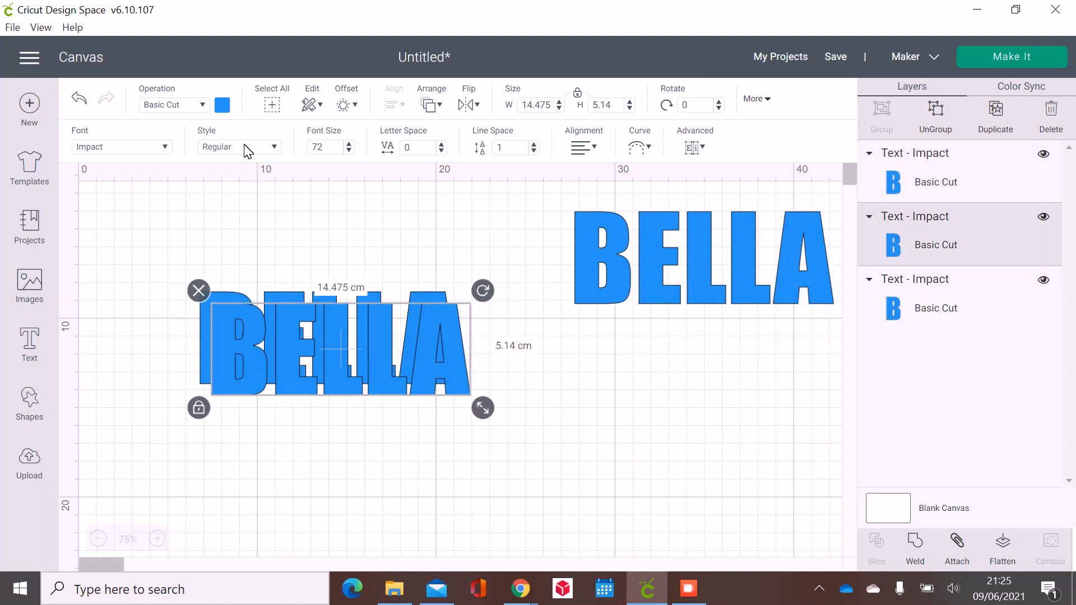
click(222, 105)
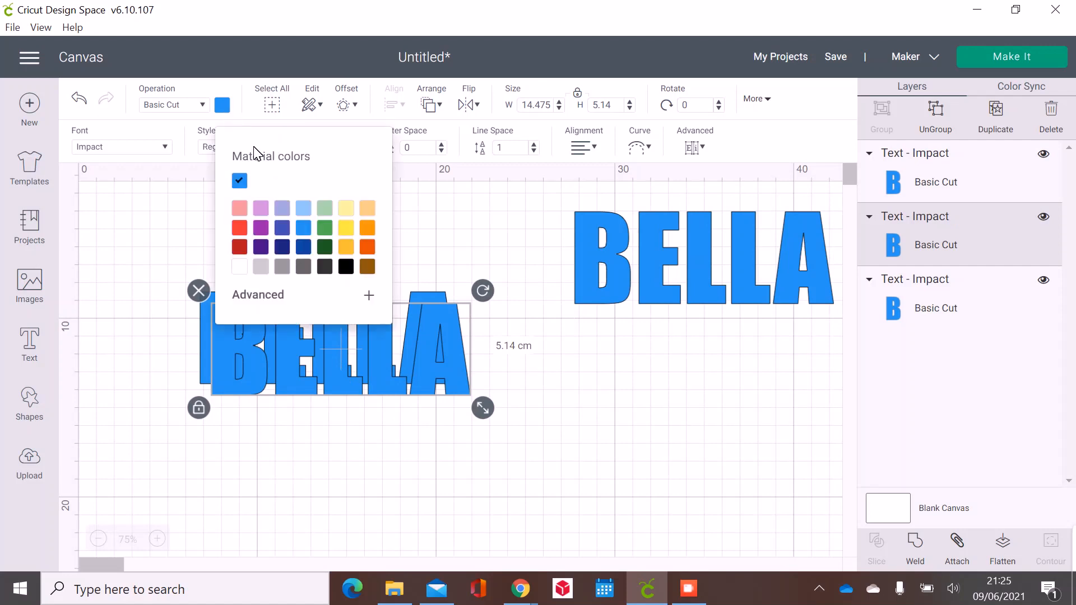
click(241, 230)
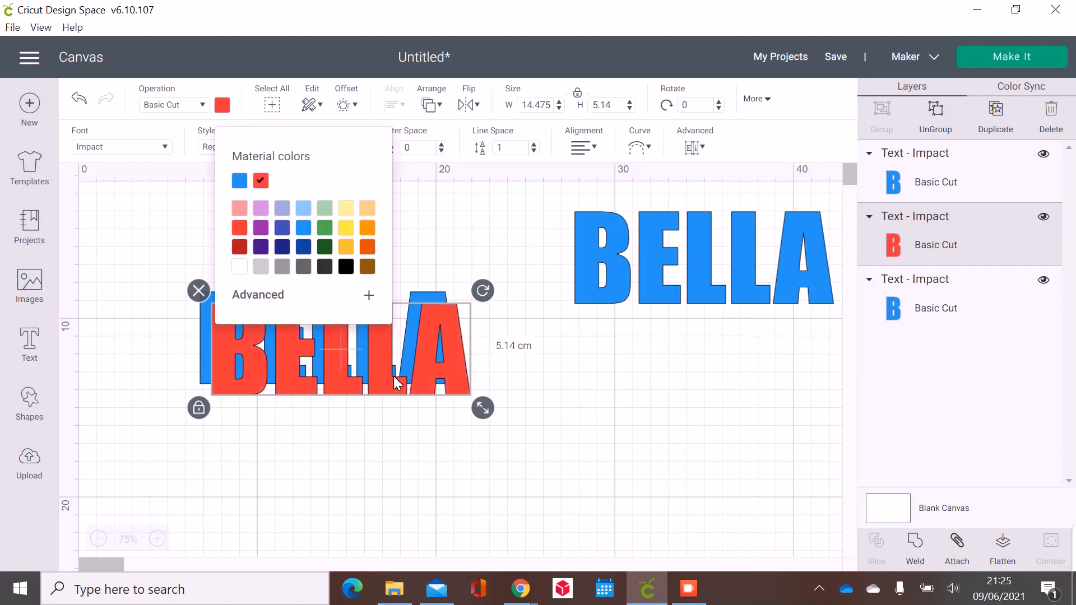
click(439, 411)
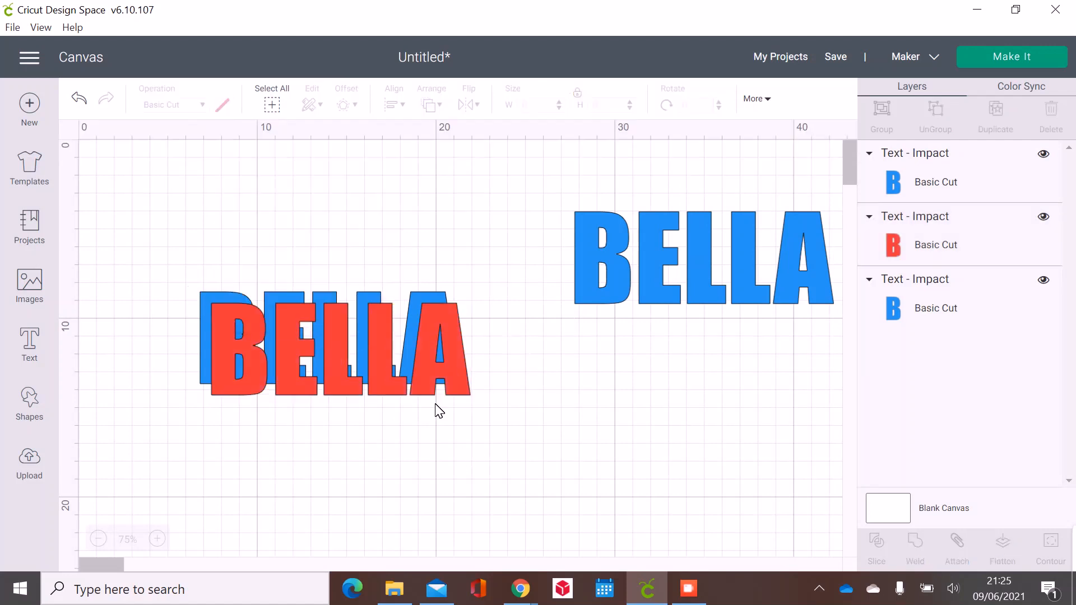
Send the red BELLA text to the back, behind the blue one.
click(435, 341)
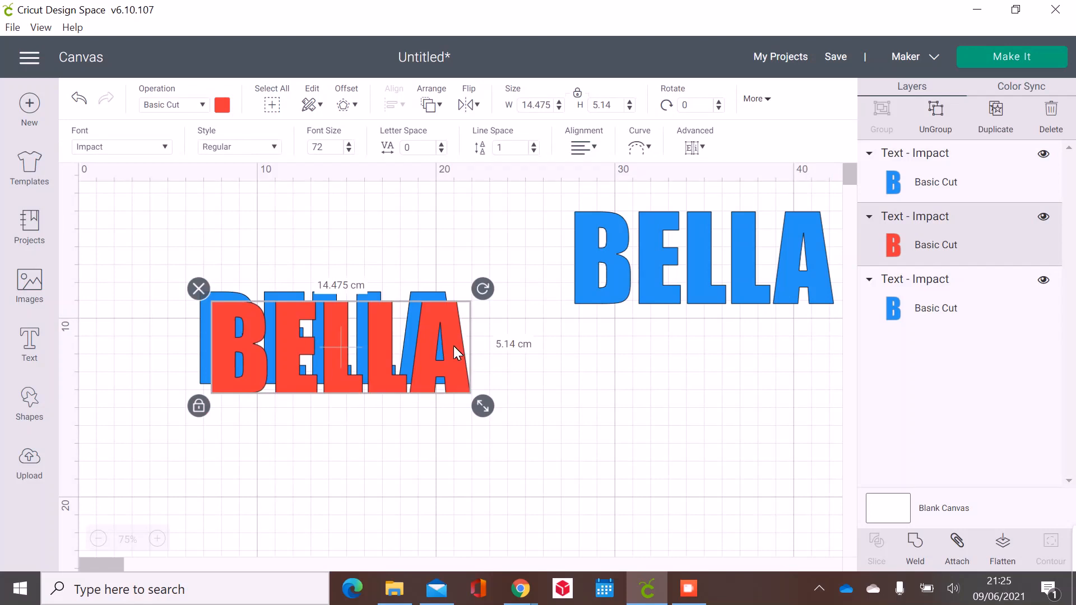
click(440, 109)
click(464, 136)
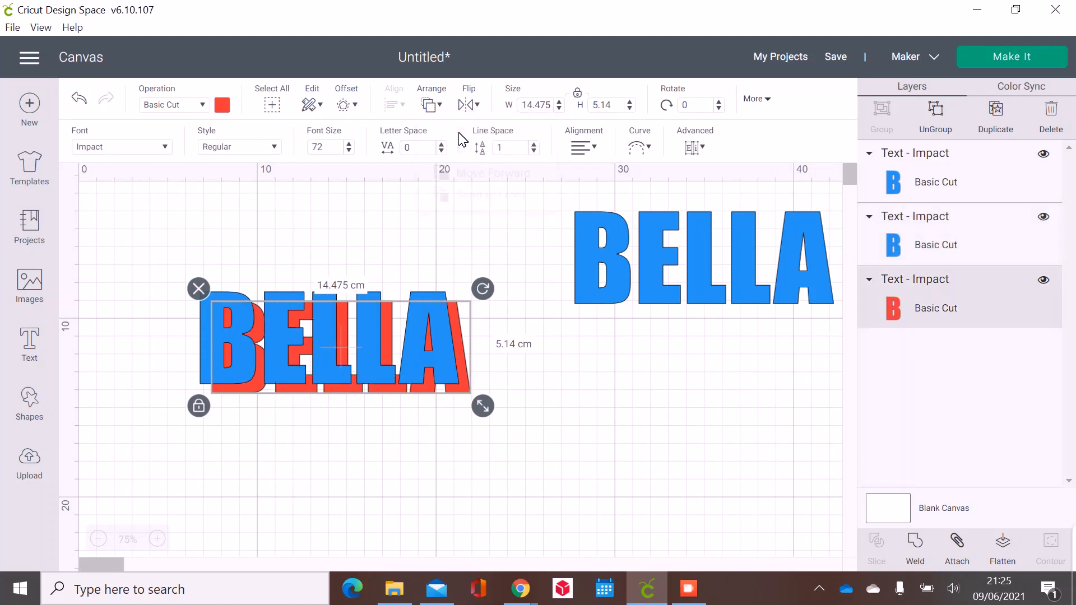
click(511, 383)
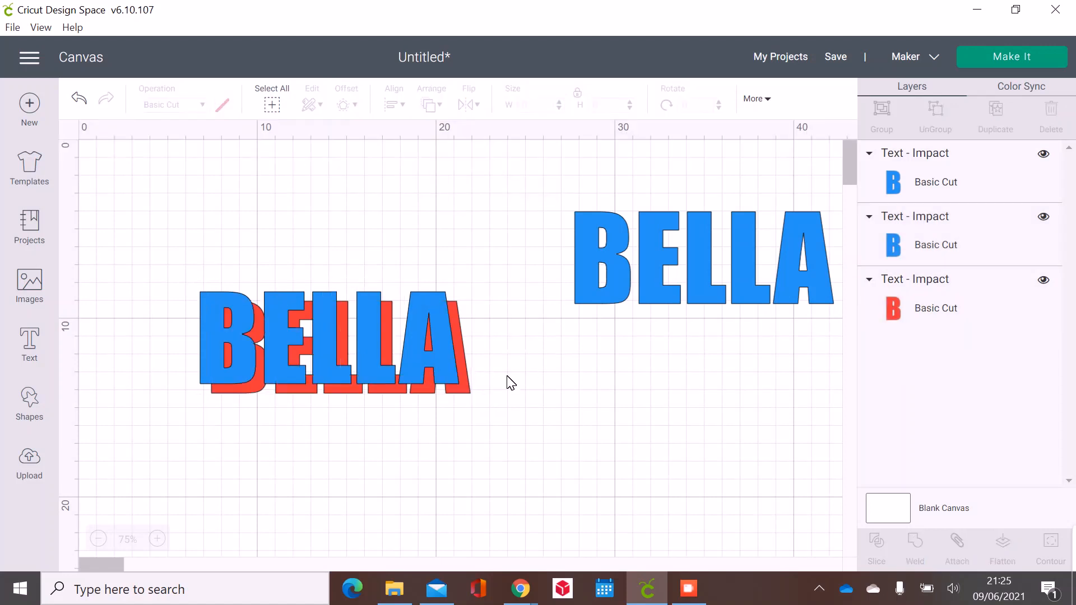
Nudge the red BELLA up and left behind the blue text, leaving a thin red edge along the letters' right sides.
click(464, 391)
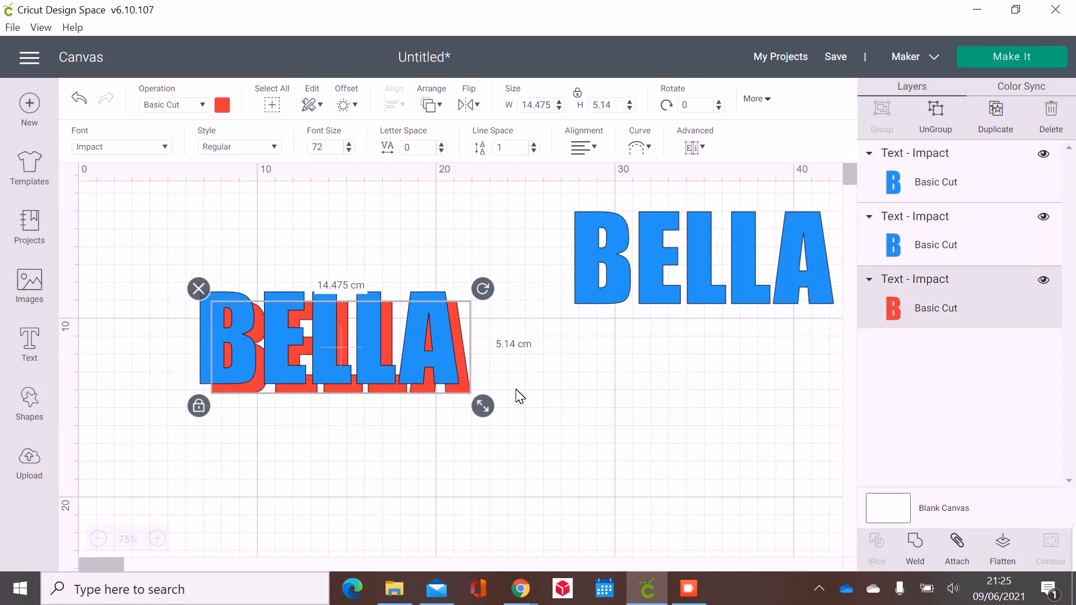
key(Up)
key(Up)
key(Up)
key(Up)
key(Up)
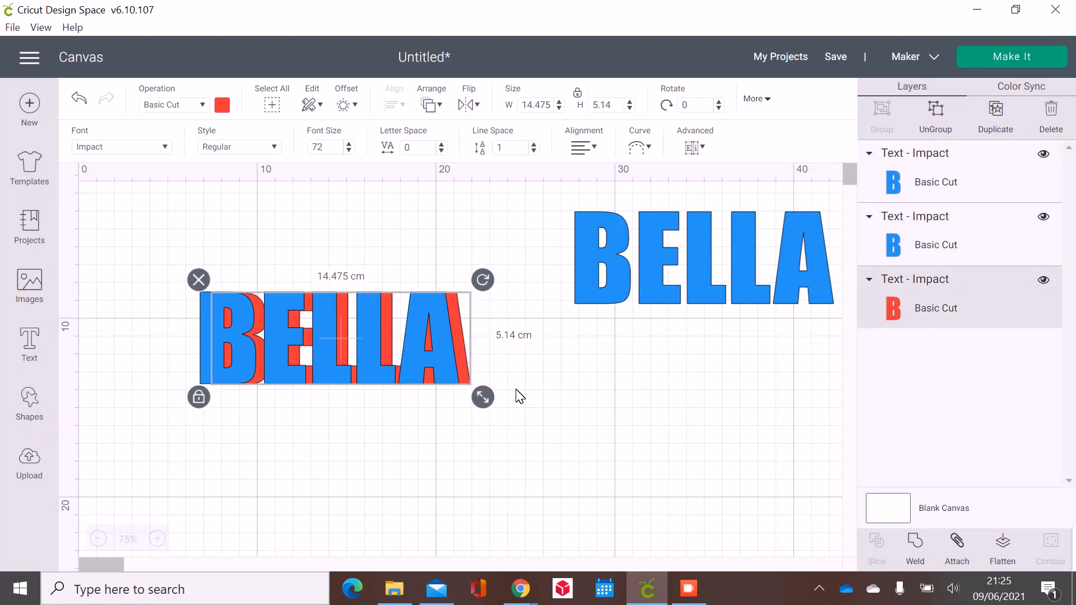
key(Left)
key(Left)
key(Left)
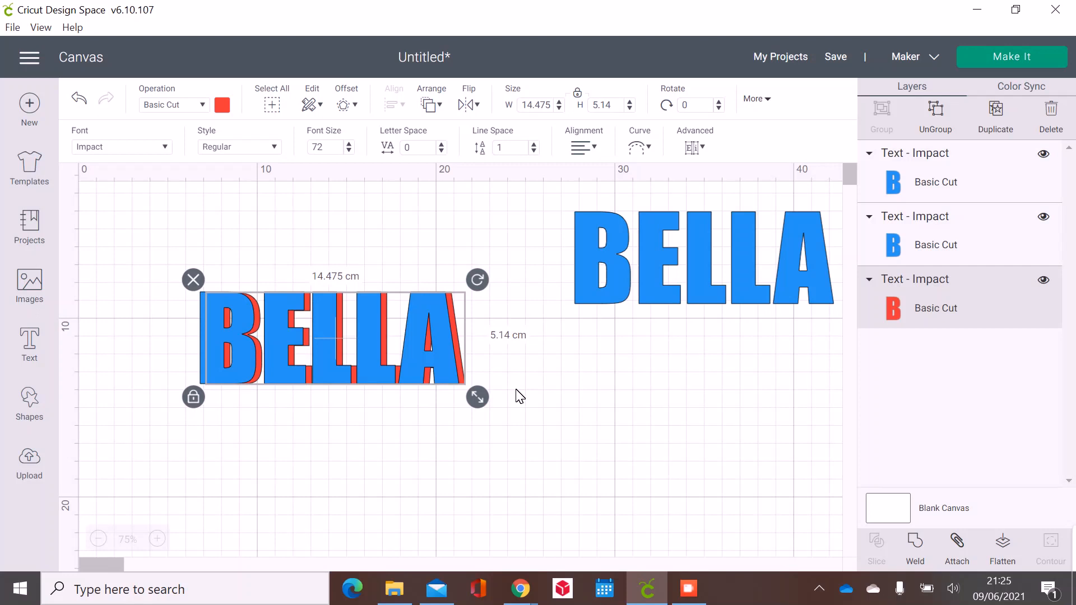
key(Left)
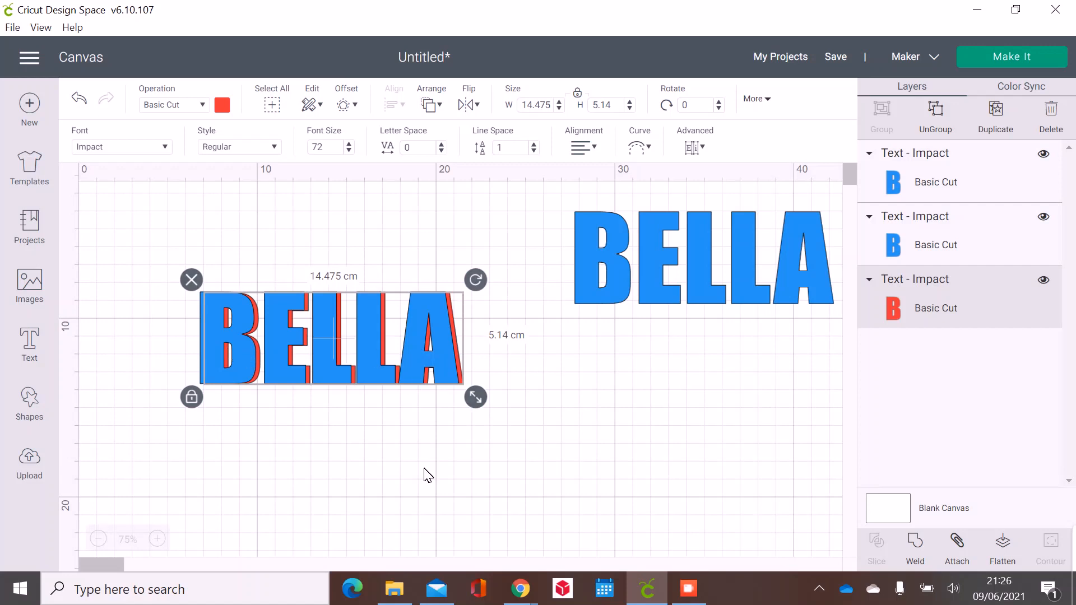
Select the overlapping red and blue BELLA texts together and slice them.
click(532, 432)
drag(524, 426, 160, 252)
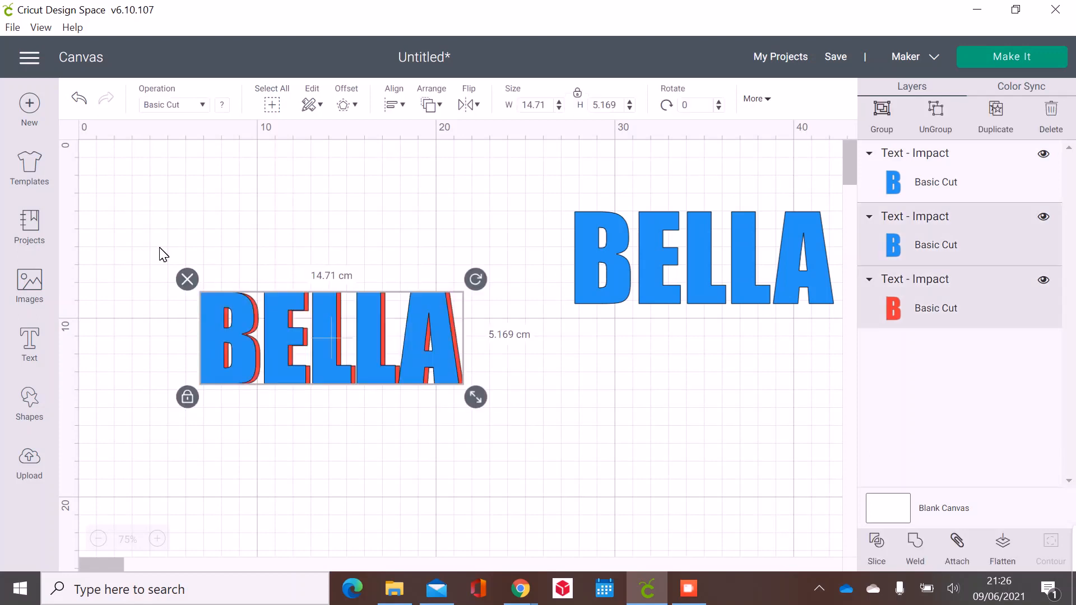
click(878, 545)
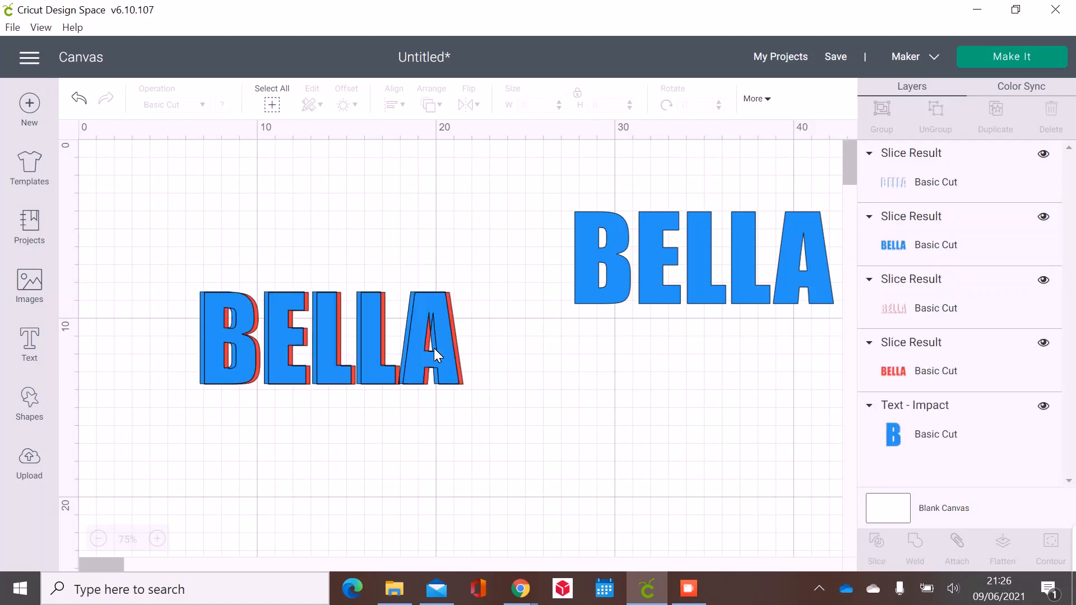
Move the spare blue BELLA above the sliced stack and delete both blue slice pieces.
drag(749, 261, 456, 245)
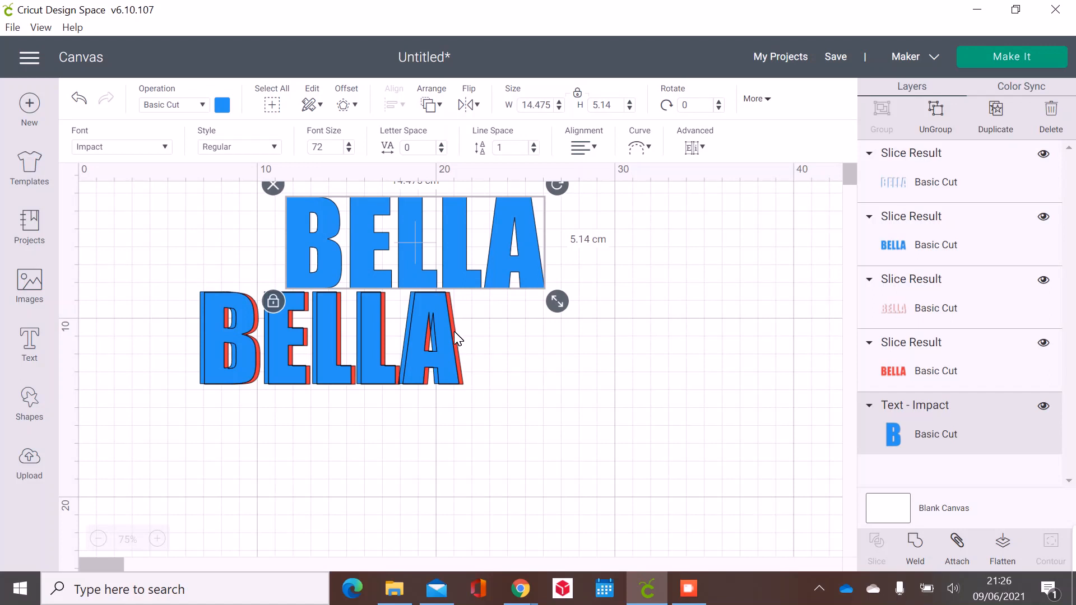
drag(458, 338, 665, 466)
key(Delete)
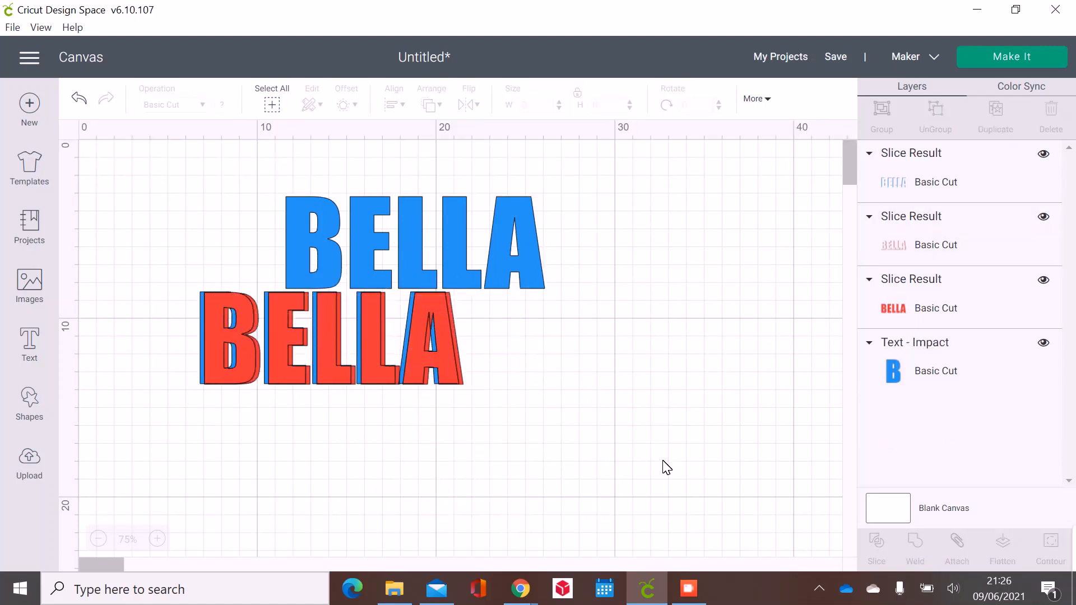
drag(412, 355, 590, 496)
key(Delete)
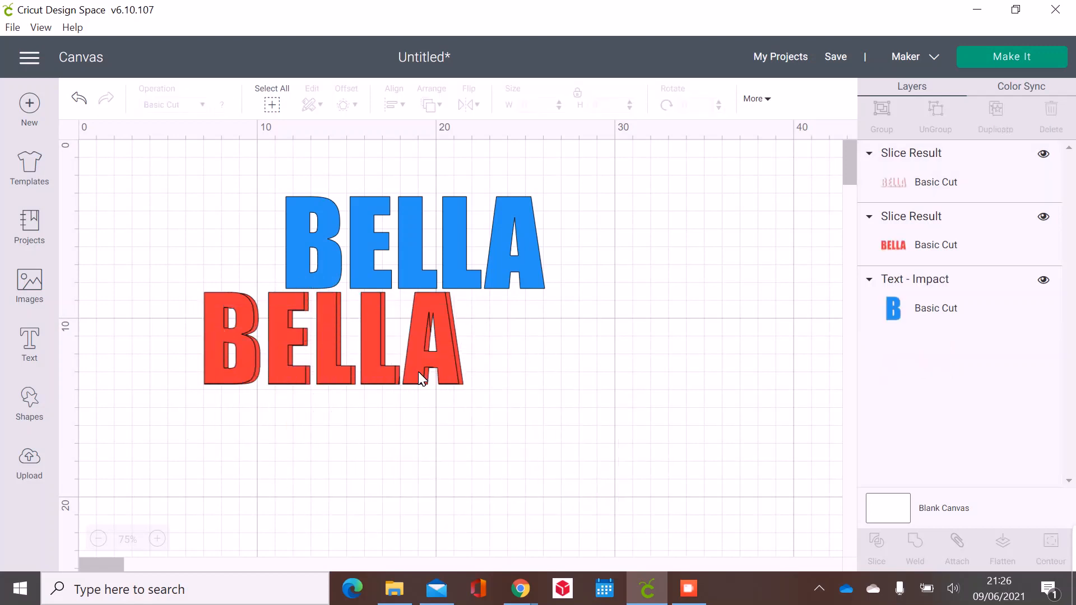
Separate the thin red shadow slice from the stack and delete the full red BELLA slice.
drag(415, 348, 714, 365)
click(282, 336)
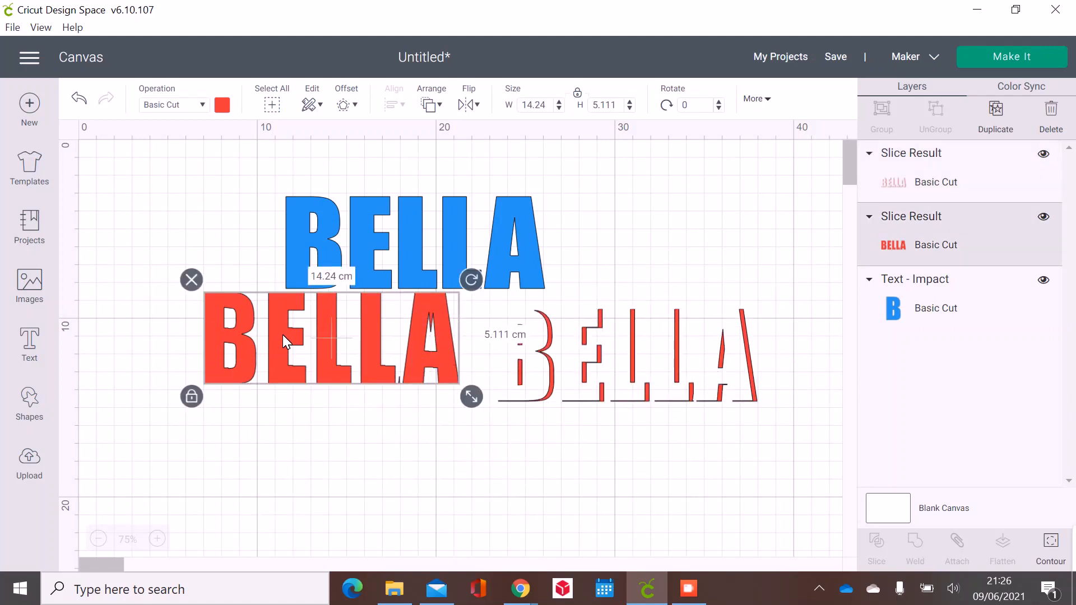
key(Delete)
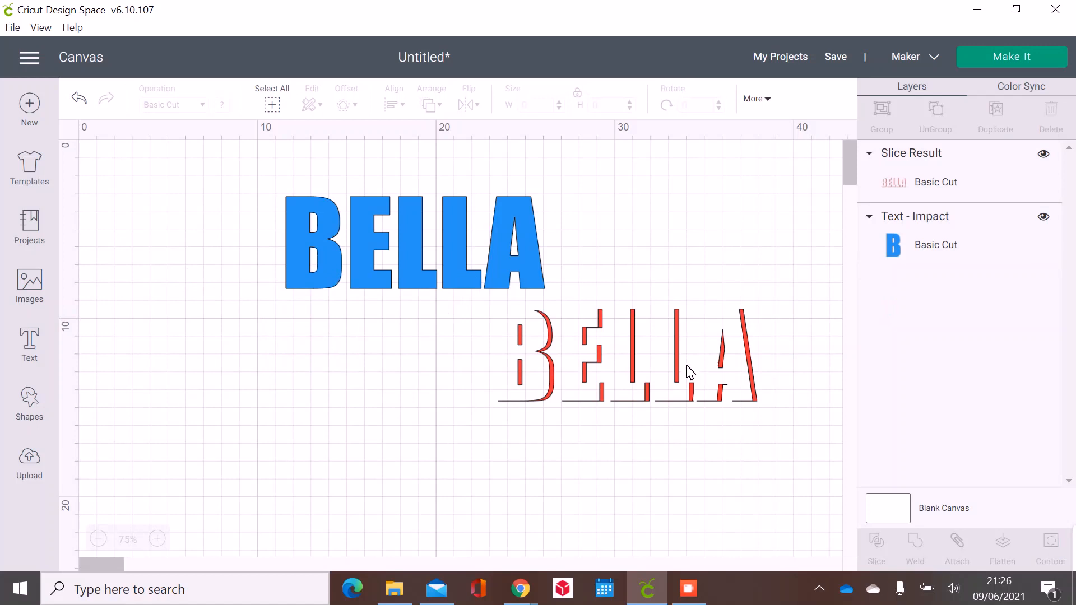
Test the red shadow slice's fit on the blue BELLA text and place it back beneath the text.
drag(689, 373, 469, 419)
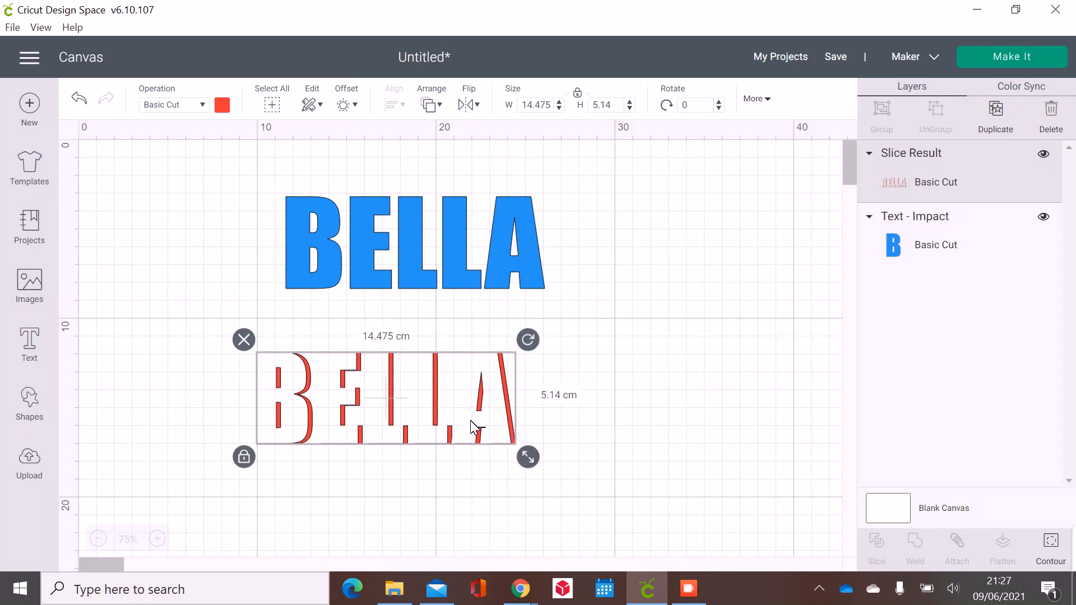
drag(471, 424, 516, 421)
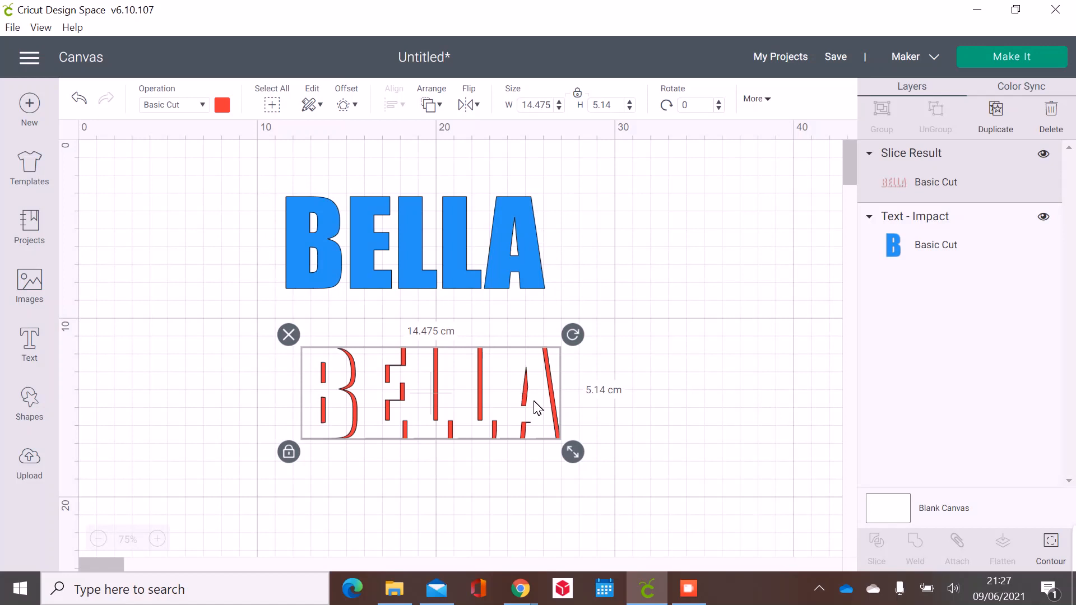
drag(535, 408, 521, 250)
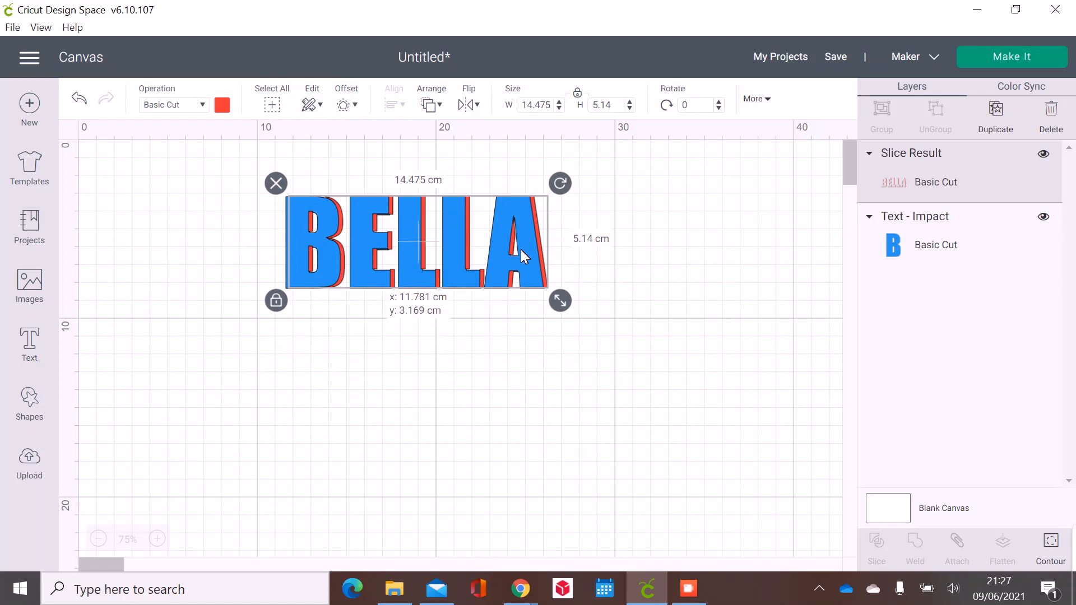
drag(520, 250, 527, 404)
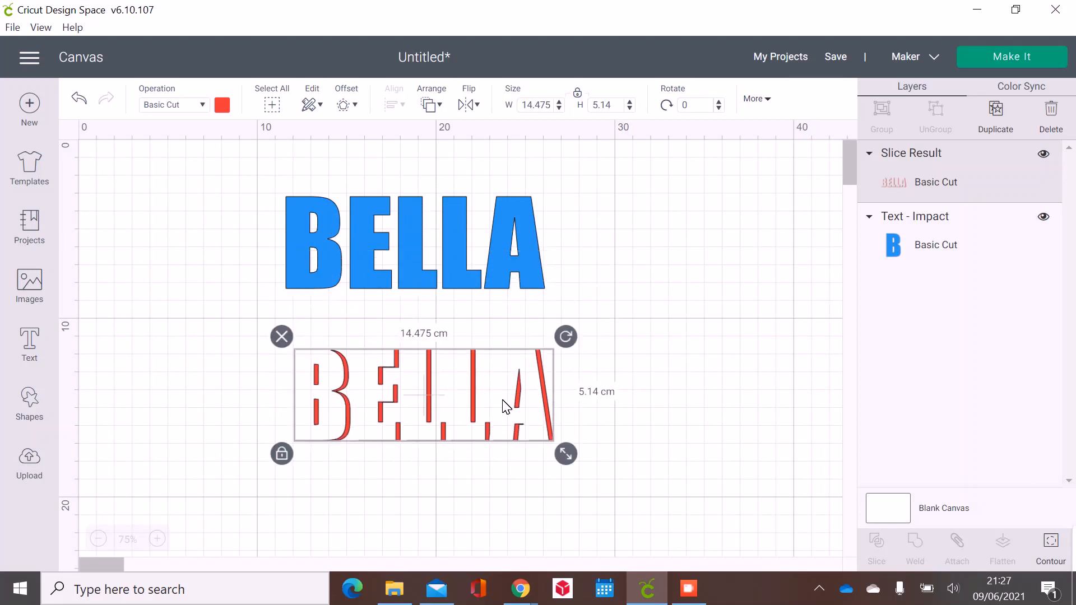